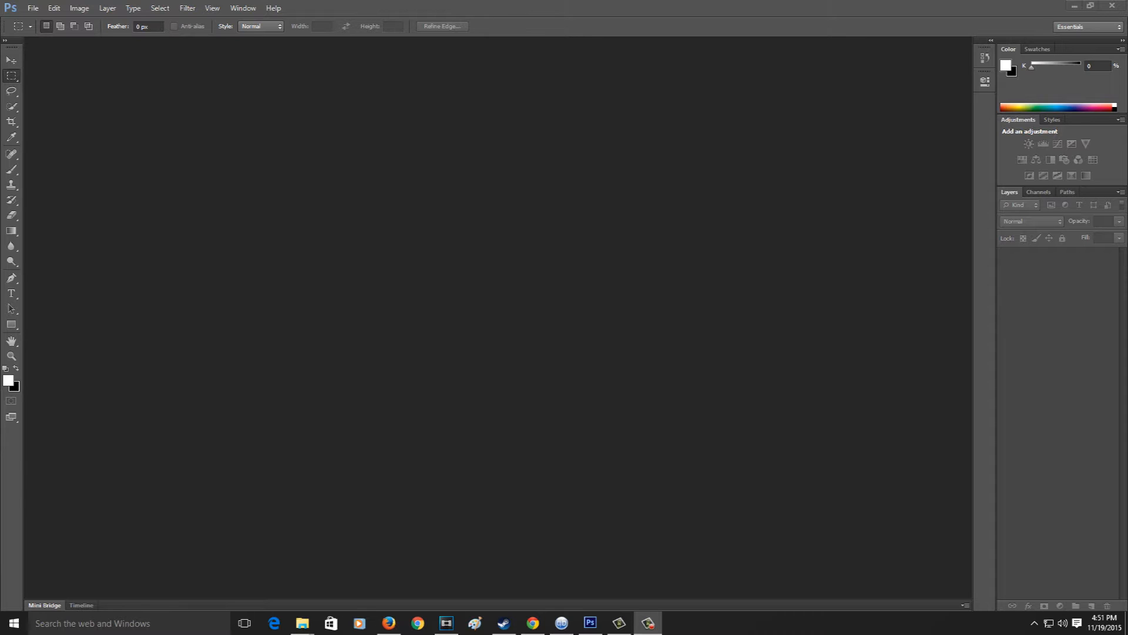
- Open the Flower - Copy.JPG photo and add a Levels adjustment layer above the background at its default values
{"action": "left_click_drag", "start_coordinate": [969, 218], "coordinate": [590, 297]}
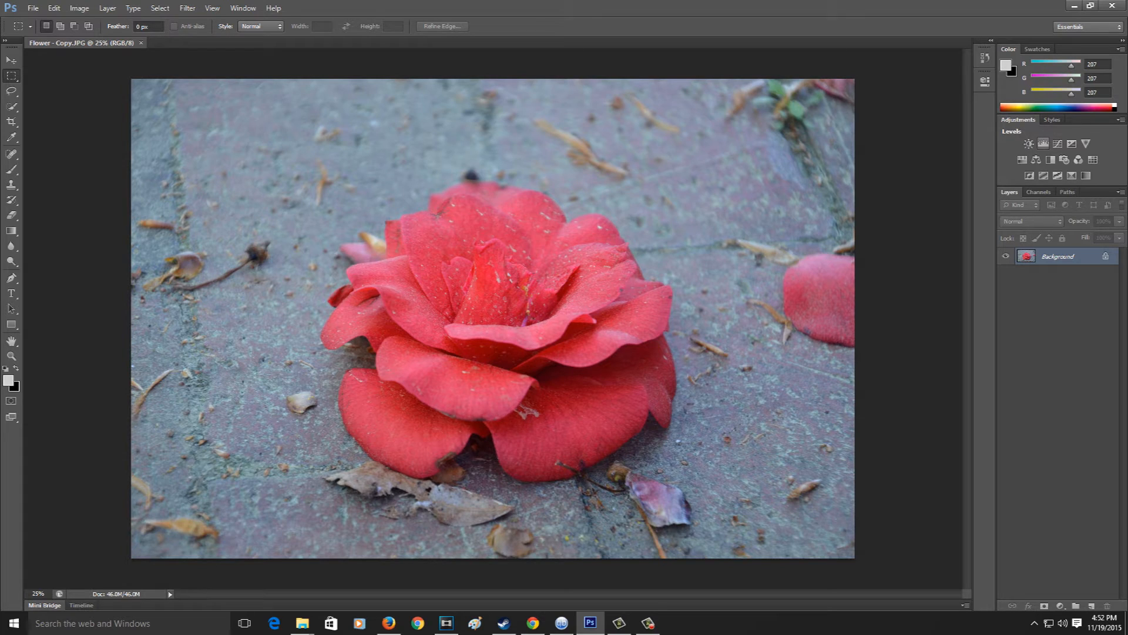
{"action": "left_click", "coordinate": [1043, 143]}
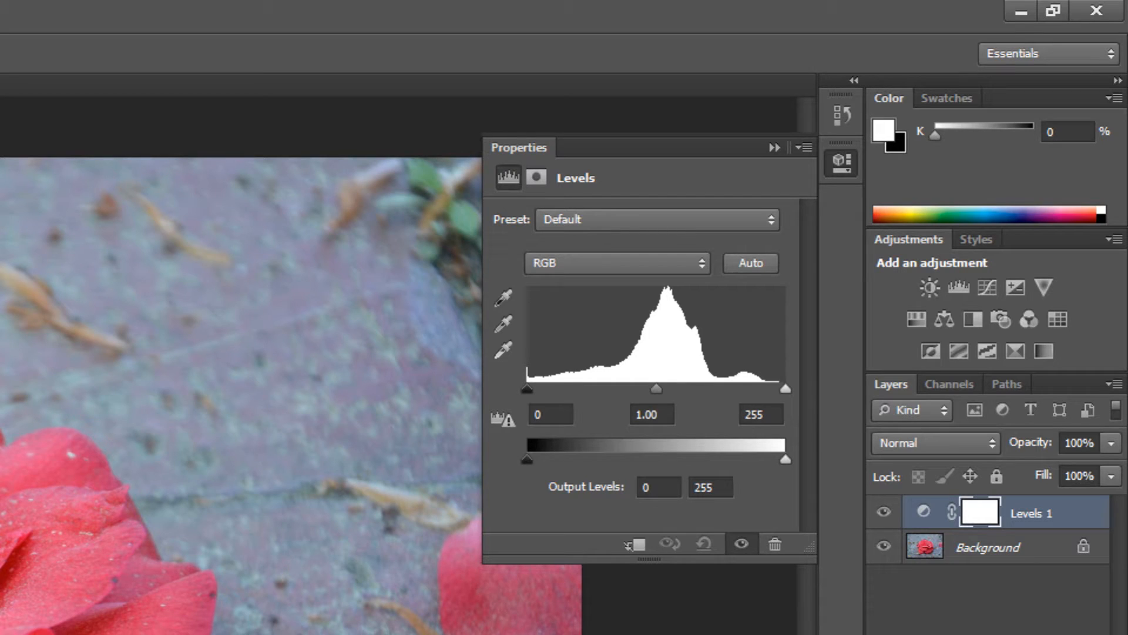
{"action": "left_click", "coordinate": [775, 147]}
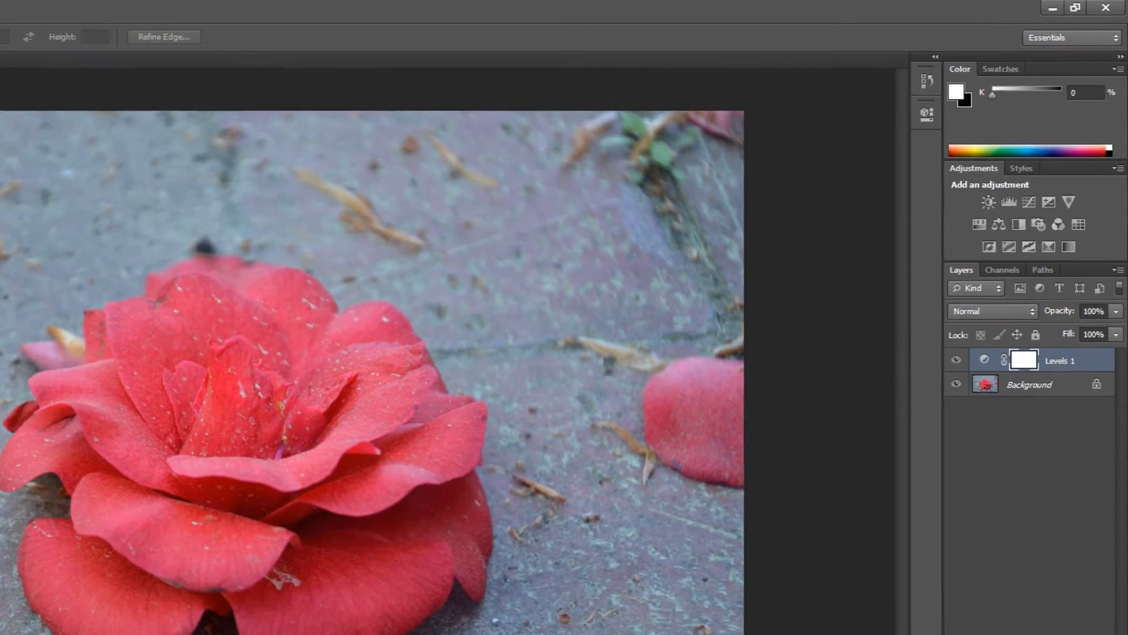
{"action": "left_click", "coordinate": [80, 8]}
{"action": "mouse_move", "coordinate": [97, 38]}
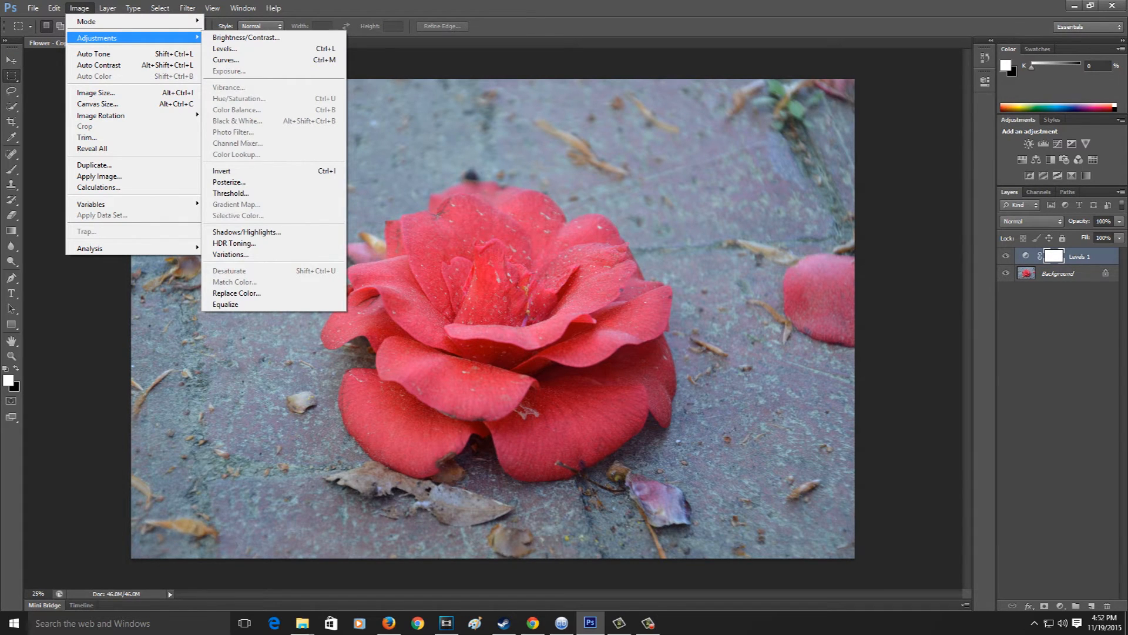
{"action": "key", "text": "Escape"}
- Add a second Levels adjustment layer with the white input level at 238 and the midtones at 0.73
{"action": "left_click", "coordinate": [1043, 143]}
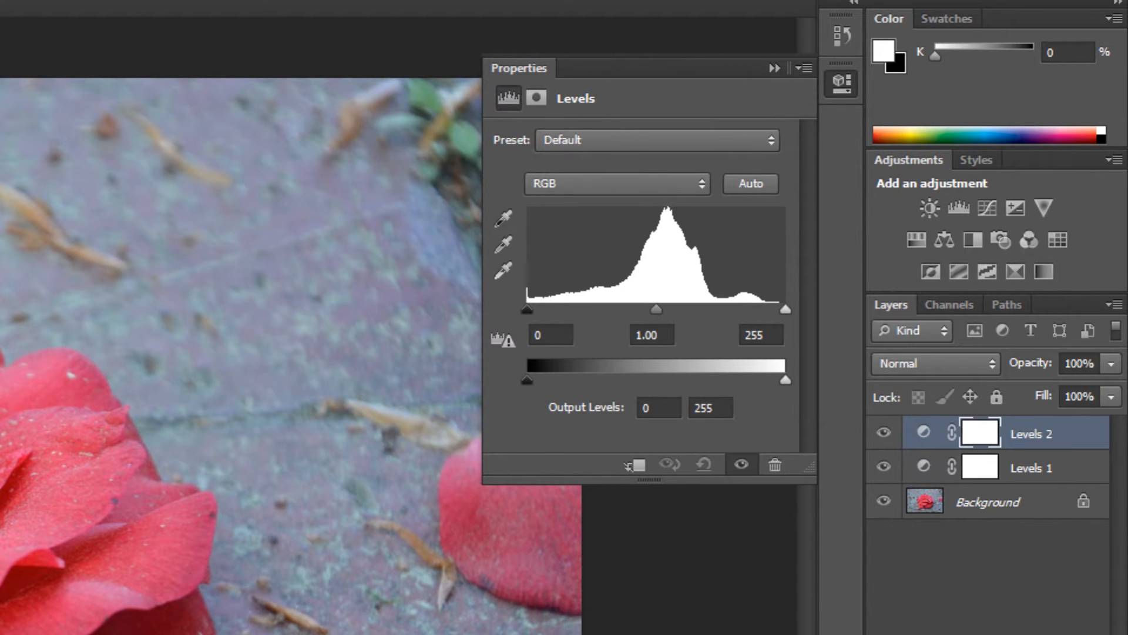
{"action": "mouse_move", "coordinate": [527, 379]}
{"action": "left_mouse_down"}
{"action": "mouse_move", "coordinate": [672, 380]}
{"action": "mouse_move", "coordinate": [527, 380]}
{"action": "left_mouse_up"}
{"action": "left_click_drag", "start_coordinate": [785, 309], "coordinate": [767, 308]}
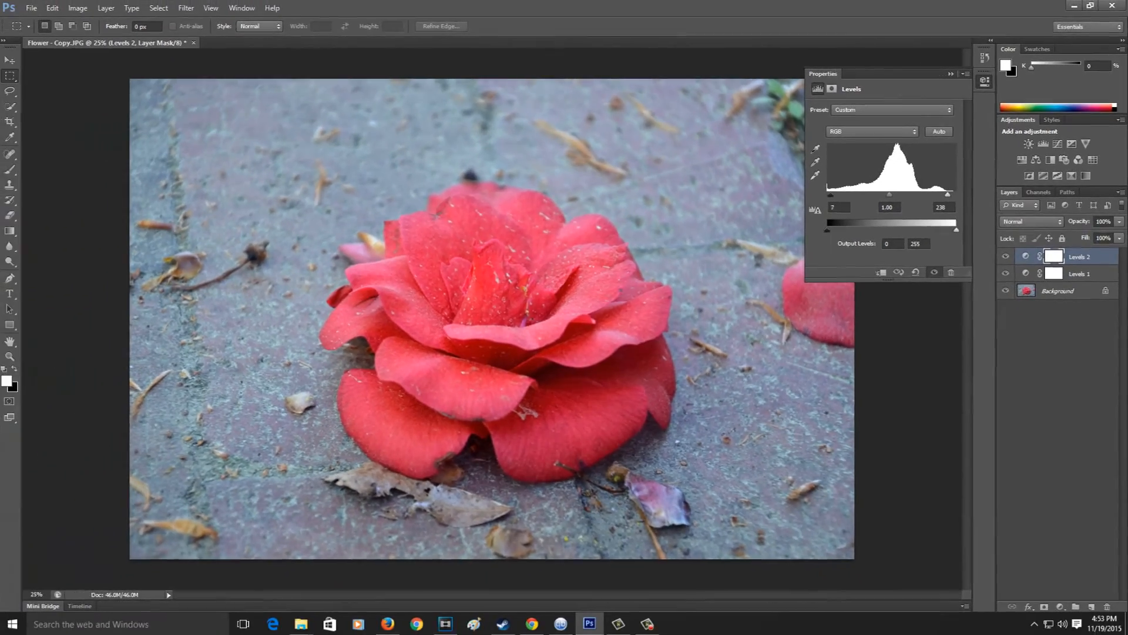
{"action": "left_click_drag", "start_coordinate": [733, 230], "coordinate": [775, 230]}
{"action": "mouse_move", "coordinate": [859, 195]}
{"action": "left_mouse_down"}
{"action": "mouse_move", "coordinate": [871, 195]}
{"action": "mouse_move", "coordinate": [827, 195]}
{"action": "left_mouse_up"}
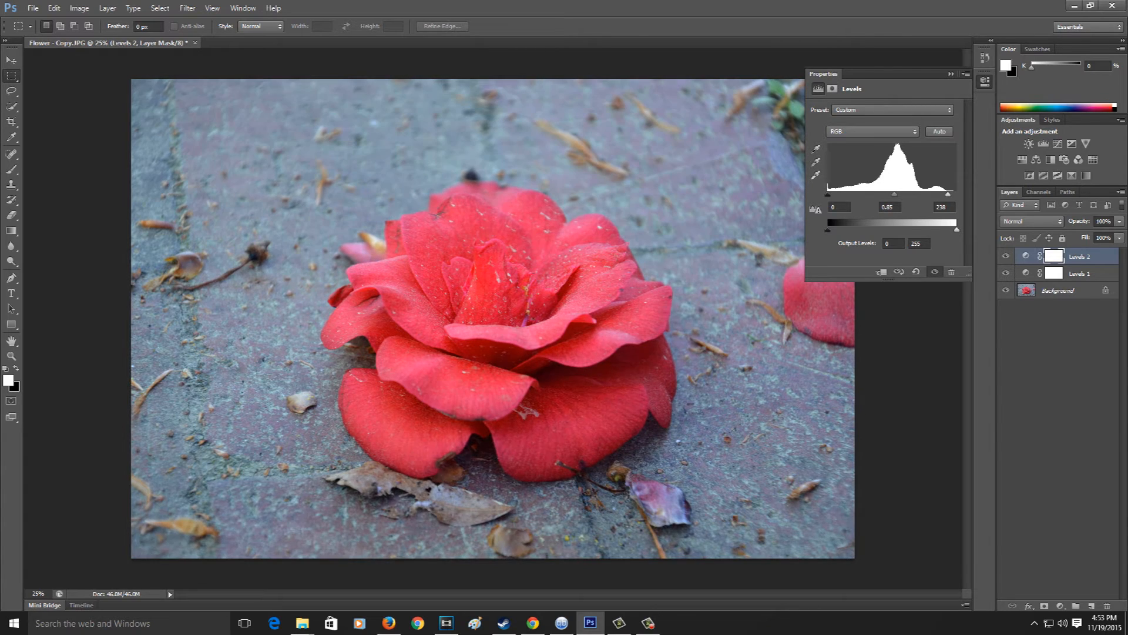
{"action": "left_click_drag", "start_coordinate": [893, 194], "coordinate": [895, 194]}
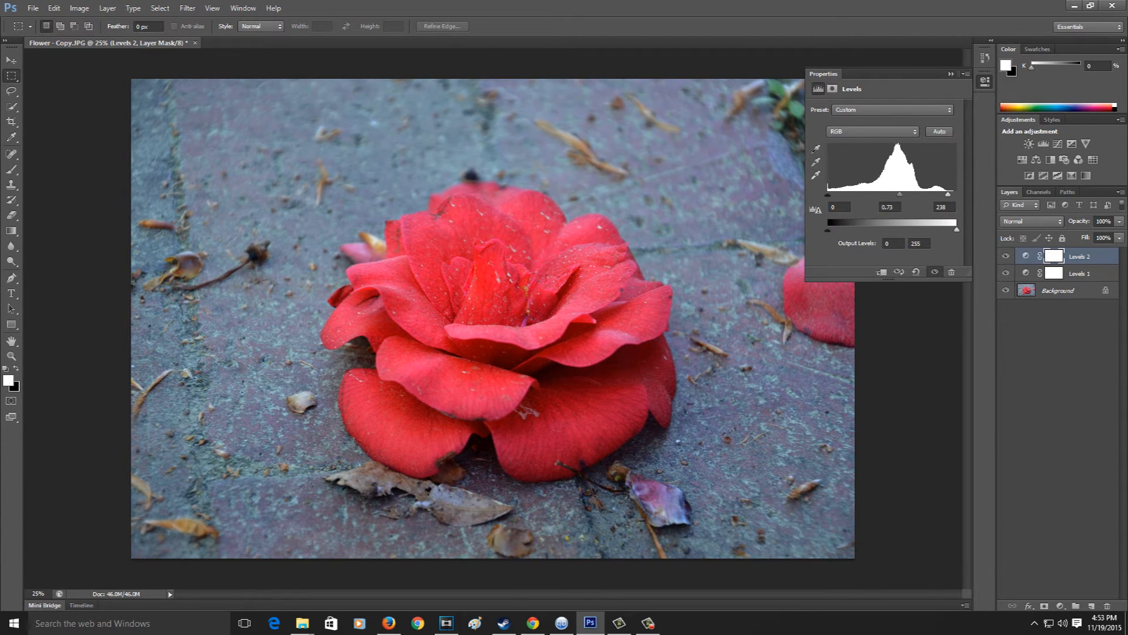
- Darken the shadows by setting the black input level of the second Levels layer to 45
{"action": "left_click_drag", "start_coordinate": [828, 195], "coordinate": [845, 195]}
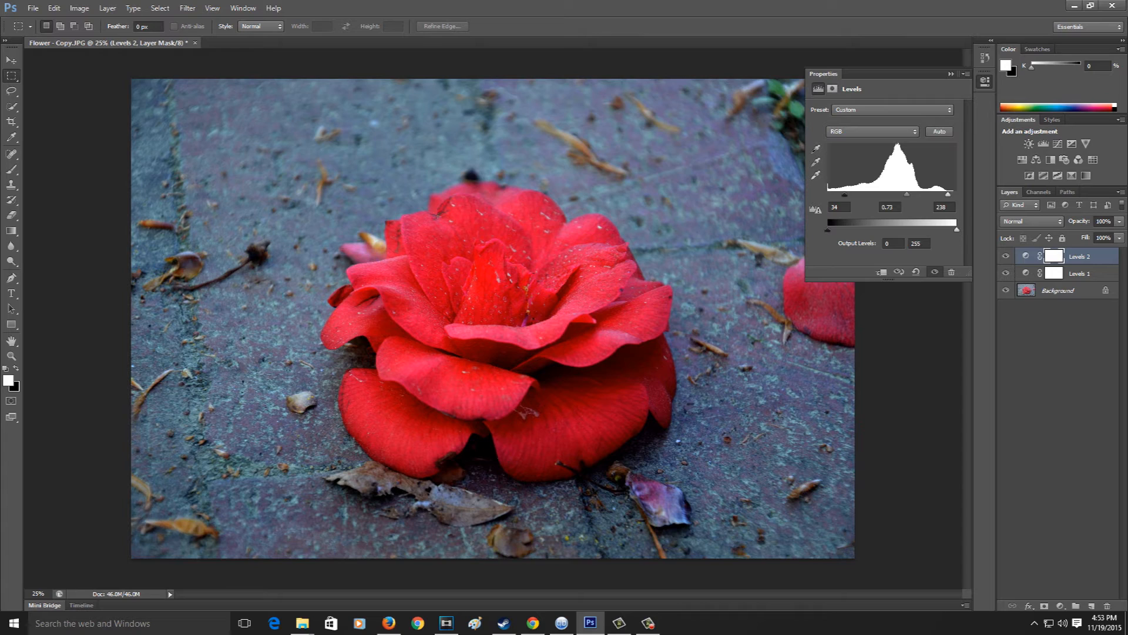
{"action": "left_click_drag", "start_coordinate": [844, 194], "coordinate": [886, 195]}
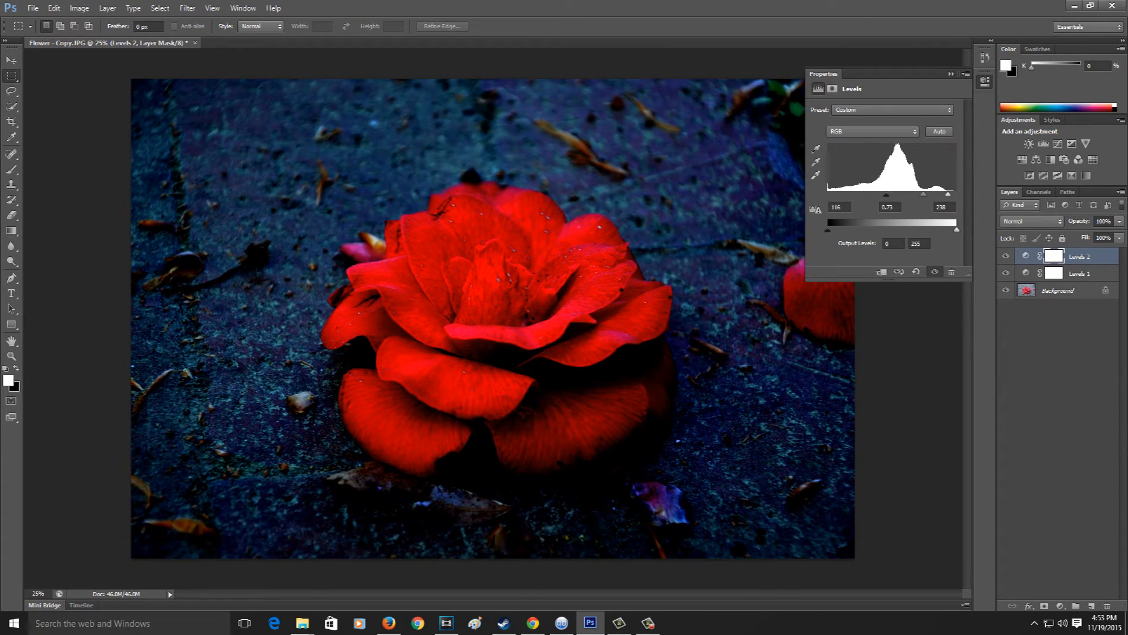
{"action": "left_click_drag", "start_coordinate": [887, 195], "coordinate": [846, 195]}
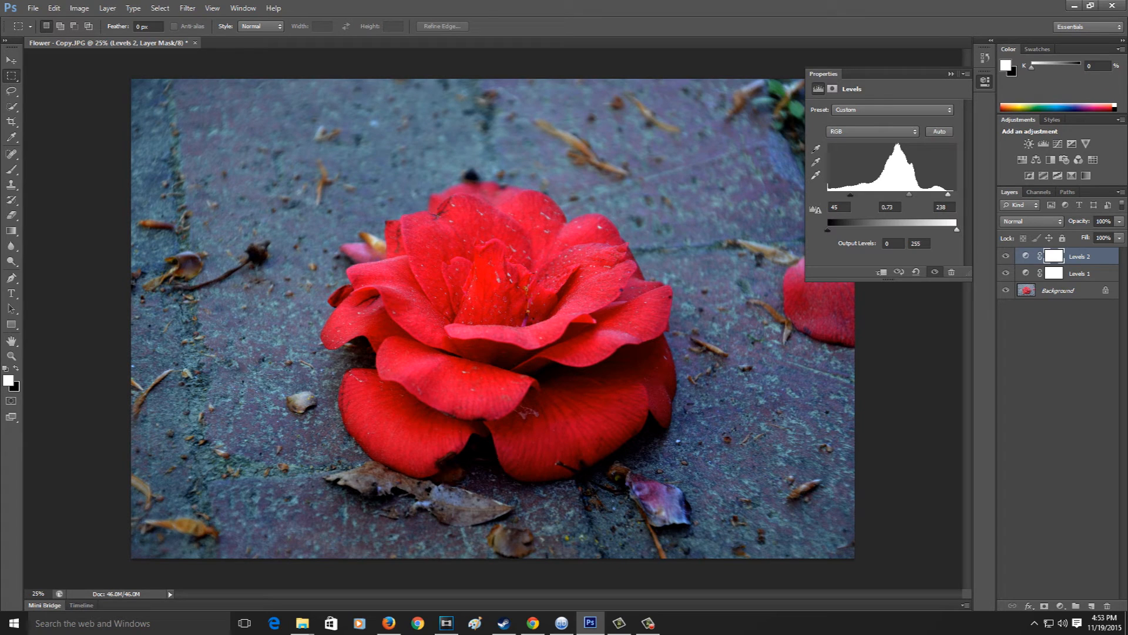
{"action": "left_click", "coordinate": [951, 74]}
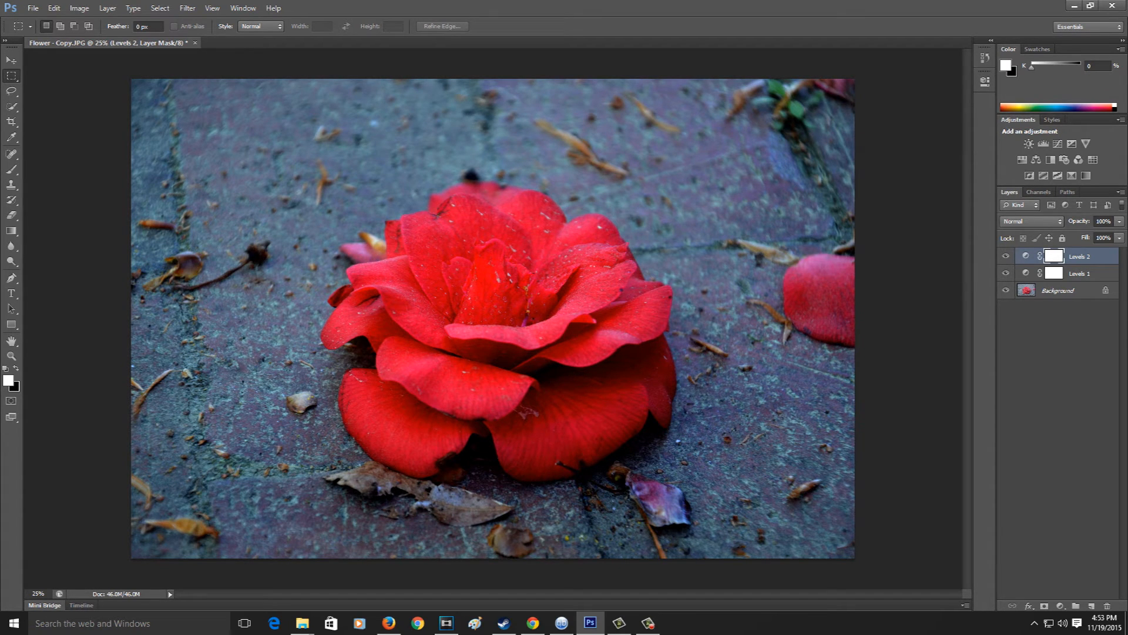
- Compare the photo with and without the two Levels adjustments by toggling the visibility of their layers
{"action": "left_click", "coordinate": [1006, 256]}
{"action": "left_click", "coordinate": [1005, 273]}
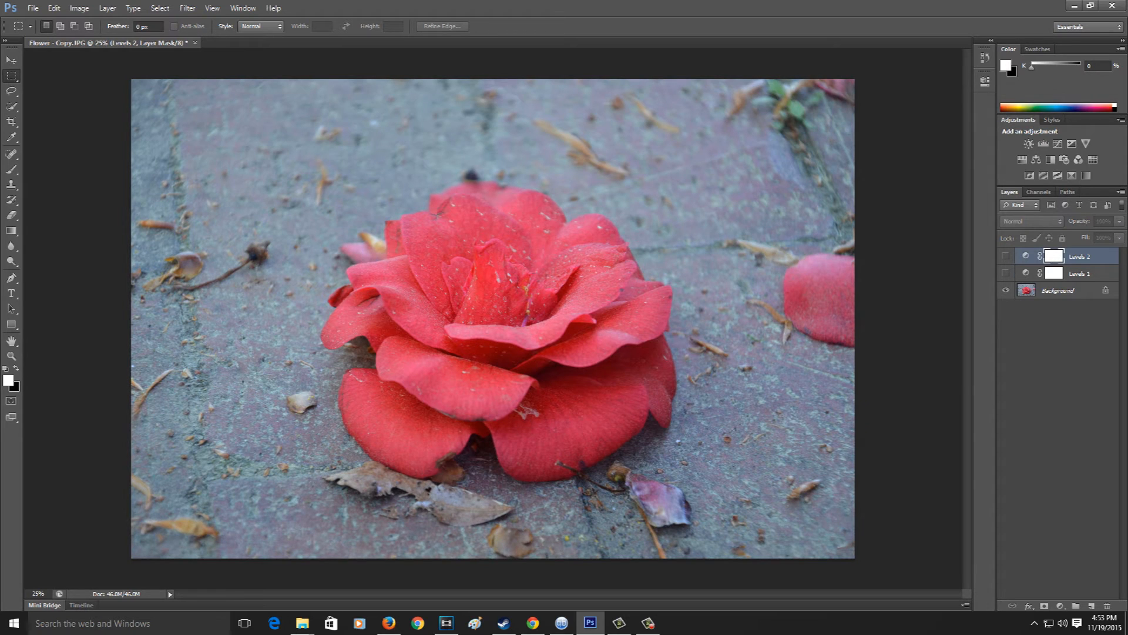
{"action": "left_click", "coordinate": [1006, 257]}
{"action": "left_click", "coordinate": [1006, 274]}
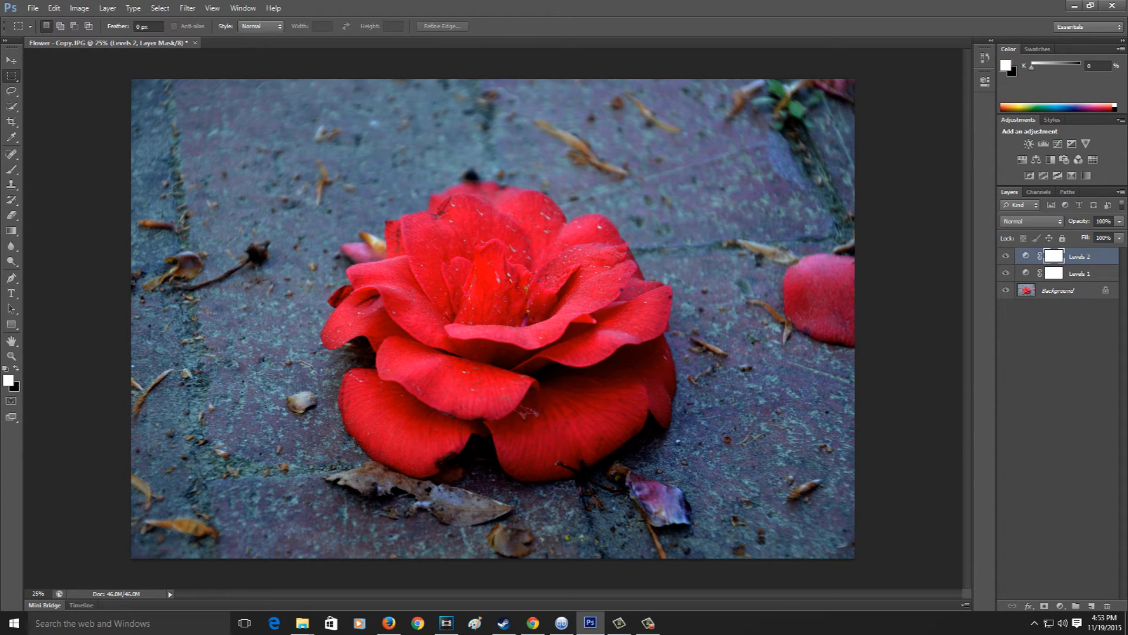
{"action": "left_click", "coordinate": [1005, 257]}
{"action": "left_click", "coordinate": [1006, 257]}
{"action": "left_click", "coordinate": [1006, 256]}
{"action": "left_click", "coordinate": [1006, 274]}
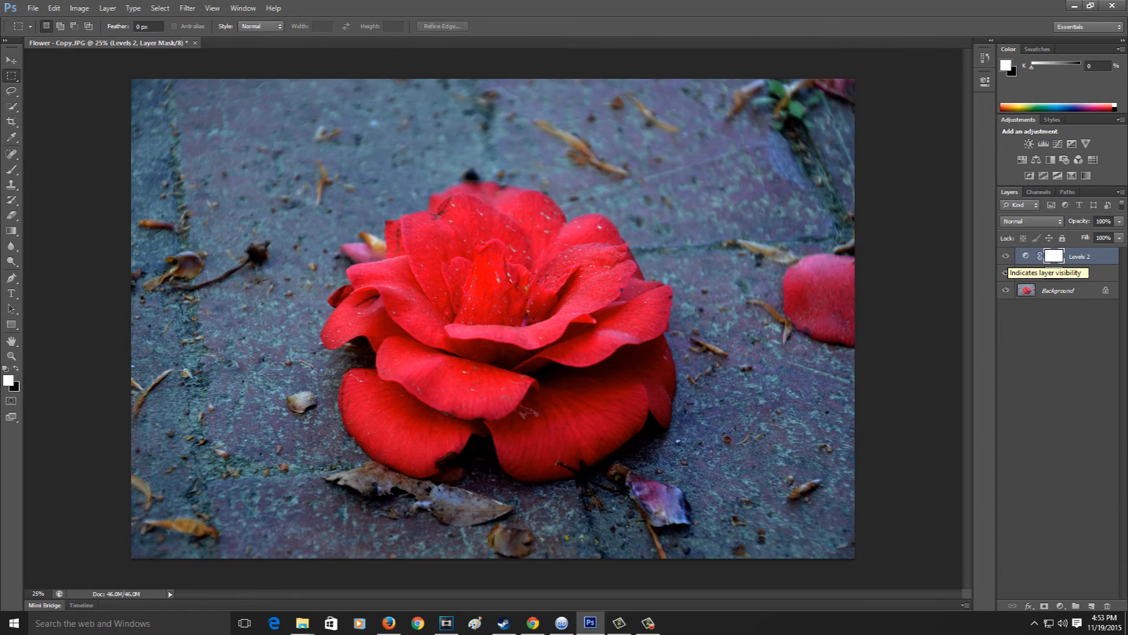
{"action": "left_click", "coordinate": [1005, 256]}
{"action": "left_click", "coordinate": [1005, 256]}
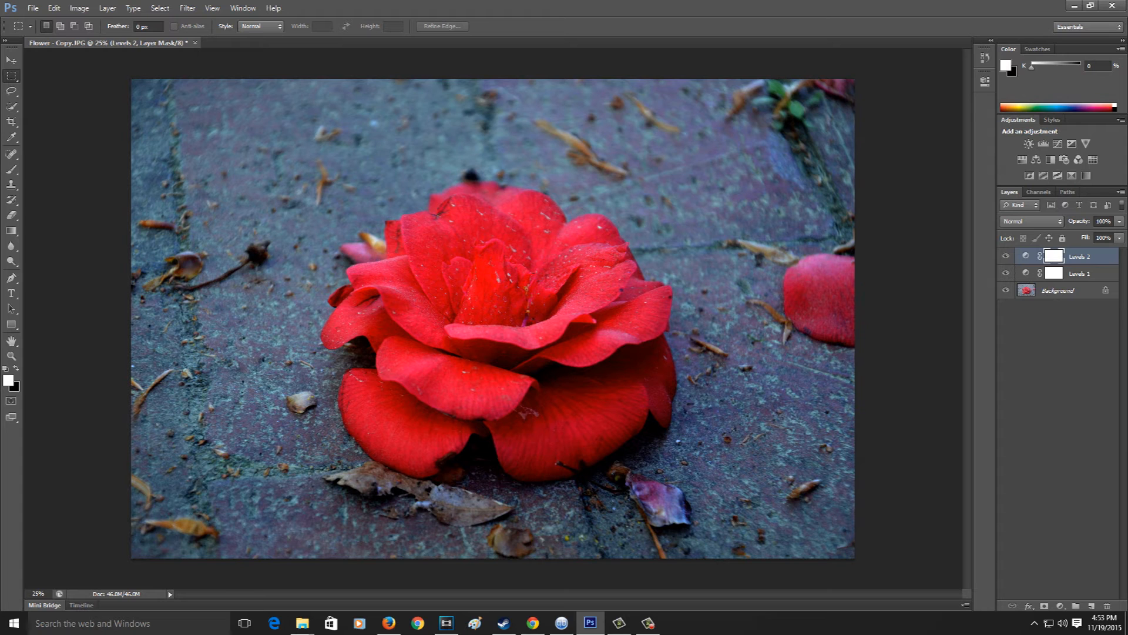
{"action": "left_click", "coordinate": [1006, 256]}
{"action": "left_click", "coordinate": [1006, 256]}
- Add a Color Balance adjustment layer and a Hue/Saturation adjustment layer above it, both at default values
{"action": "left_click", "coordinate": [1036, 159]}
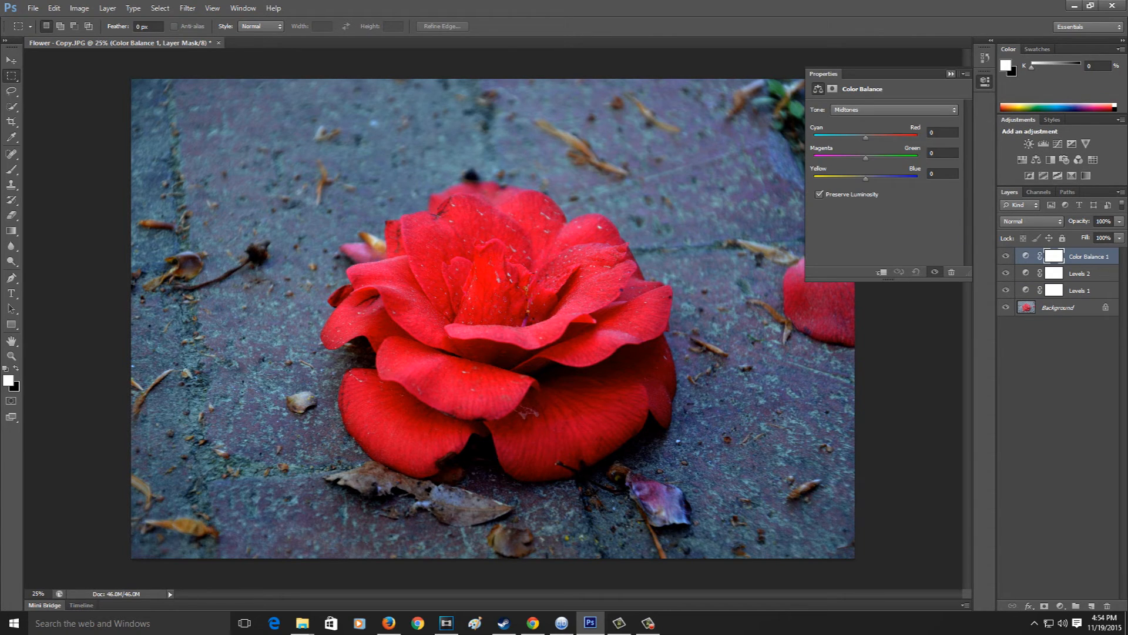
{"action": "left_click", "coordinate": [985, 81]}
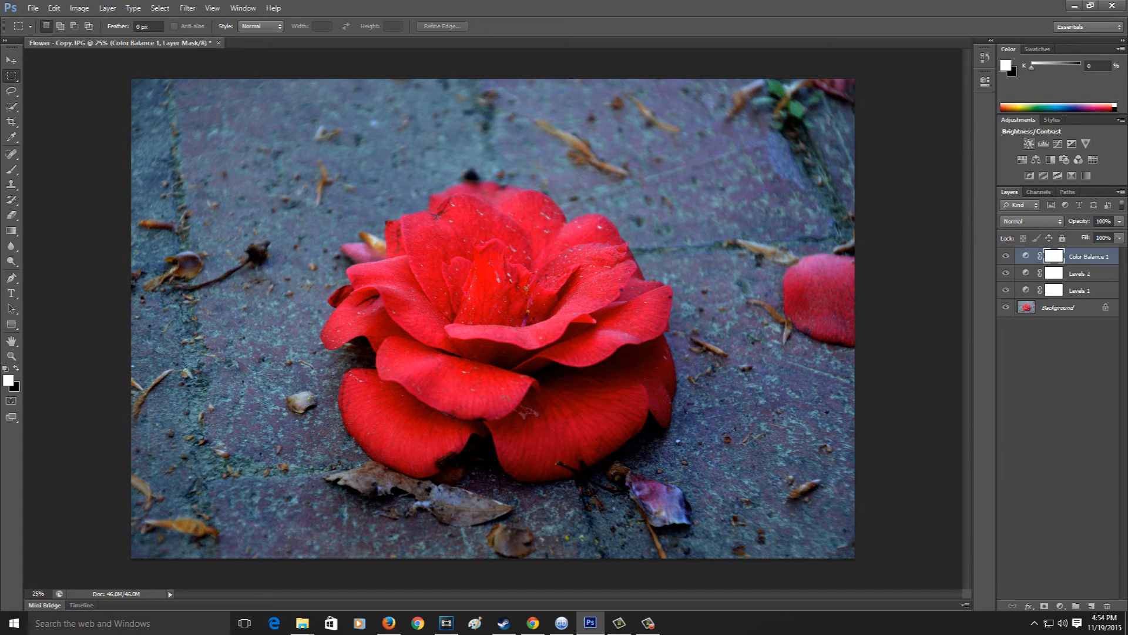
{"action": "left_click", "coordinate": [80, 9]}
{"action": "mouse_move", "coordinate": [100, 38]}
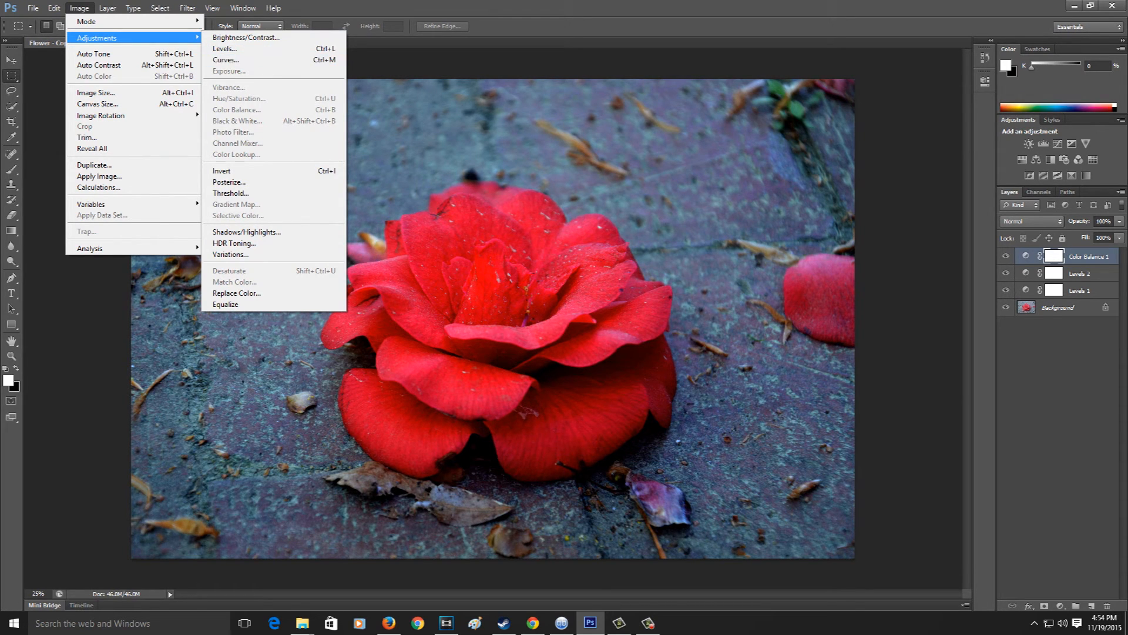
{"action": "left_click", "coordinate": [1023, 159]}
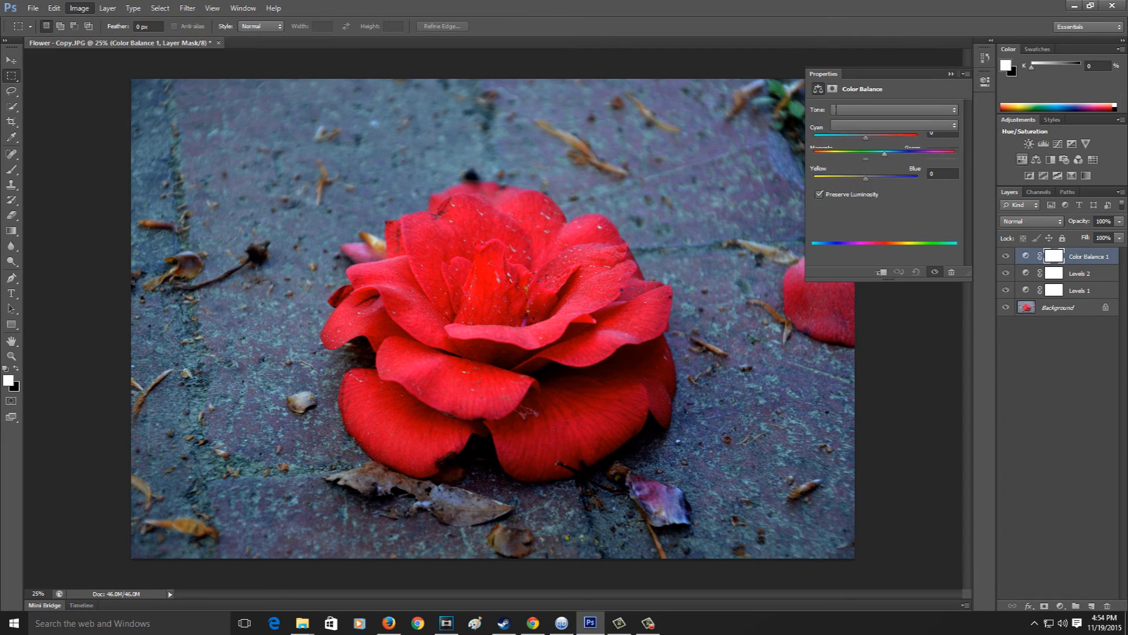
{"action": "left_click", "coordinate": [1023, 159]}
{"action": "left_click", "coordinate": [951, 74]}
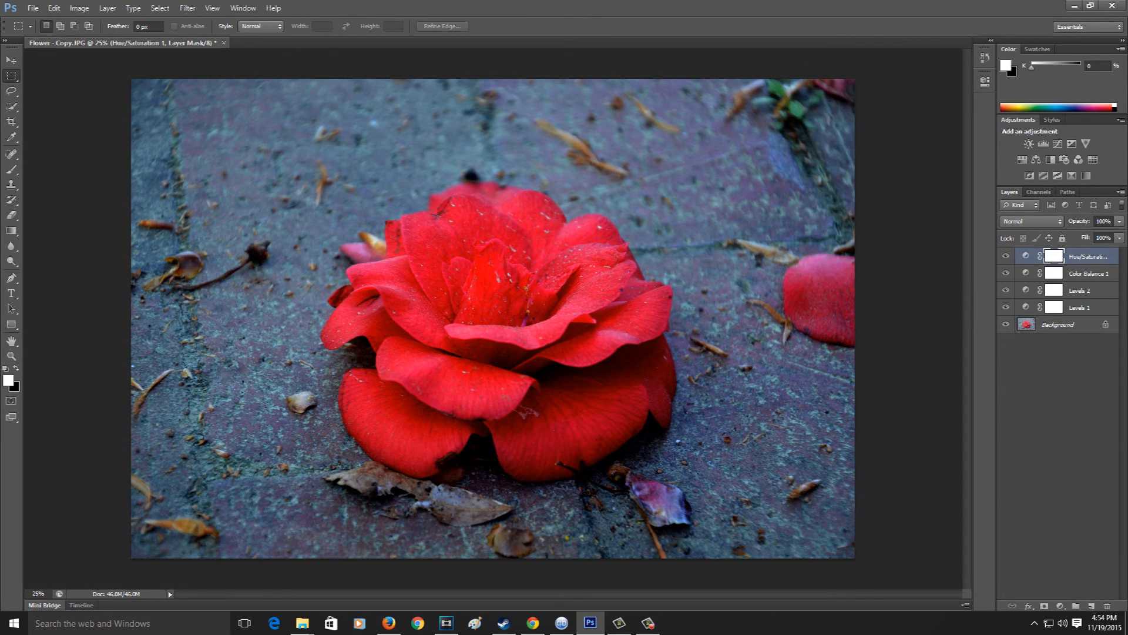
- Add another Color Balance adjustment layer and shift its midtones toward red and blue and slightly toward magenta
{"action": "left_click", "coordinate": [1036, 159]}
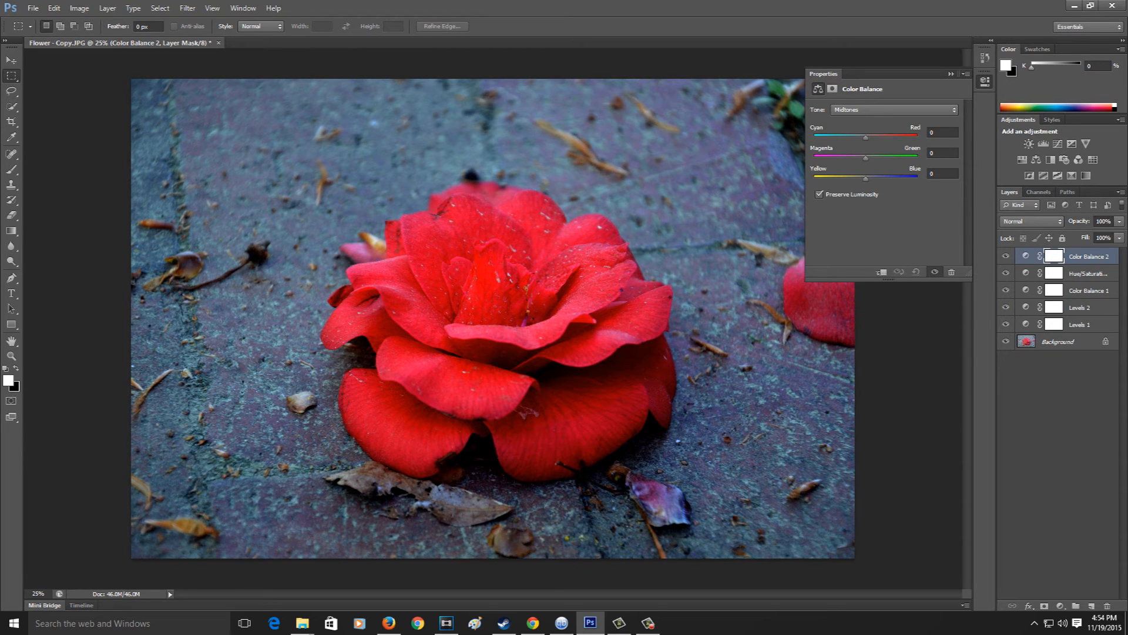
{"action": "mouse_move", "coordinate": [866, 137]}
{"action": "left_mouse_down"}
{"action": "mouse_move", "coordinate": [884, 137]}
{"action": "mouse_move", "coordinate": [870, 137]}
{"action": "left_mouse_up"}
{"action": "left_click_drag", "start_coordinate": [866, 178], "coordinate": [873, 178]}
{"action": "mouse_move", "coordinate": [866, 157]}
{"action": "left_mouse_down"}
{"action": "mouse_move", "coordinate": [884, 157]}
{"action": "mouse_move", "coordinate": [863, 158]}
{"action": "mouse_move", "coordinate": [872, 157]}
{"action": "left_mouse_up"}
{"action": "left_click_drag", "start_coordinate": [873, 157], "coordinate": [879, 157]}
{"action": "left_click_drag", "start_coordinate": [879, 137], "coordinate": [891, 137]}
{"action": "left_click_drag", "start_coordinate": [876, 158], "coordinate": [861, 157]}
{"action": "left_click", "coordinate": [951, 74]}
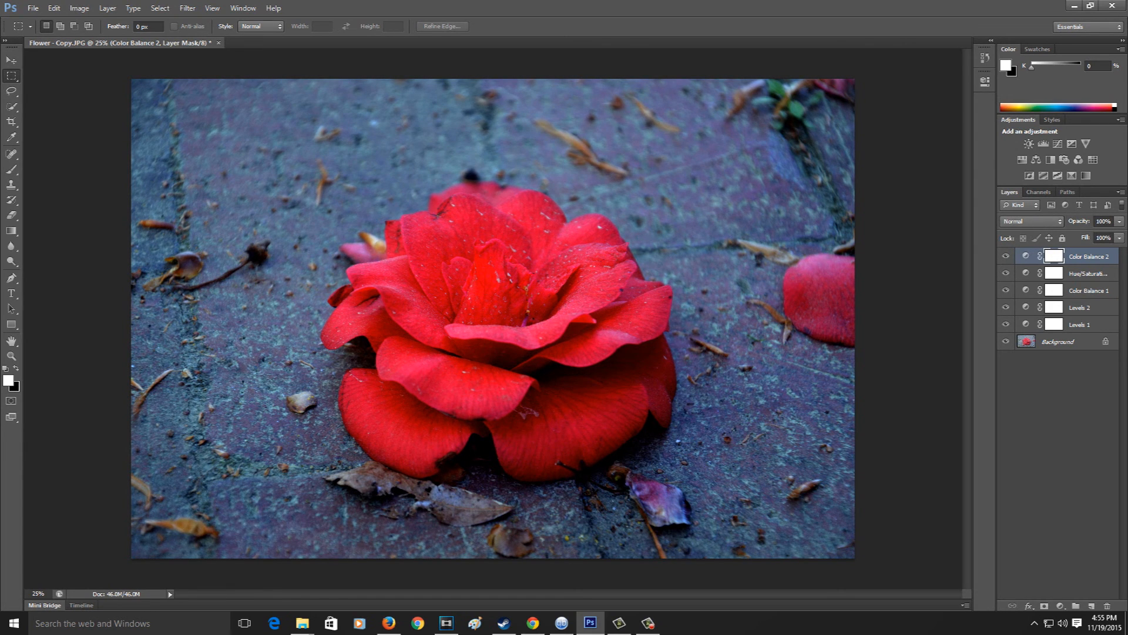
- Compare the original and edited photo by hiding all five adjustment layers and showing them again
{"action": "mouse_move", "coordinate": [1006, 257]}
{"action": "left_mouse_down"}
{"action": "mouse_move", "coordinate": [1006, 325]}
{"action": "mouse_move", "coordinate": [1006, 256]}
{"action": "left_mouse_up"}
{"action": "left_click_drag", "start_coordinate": [1005, 256], "coordinate": [1005, 324]}
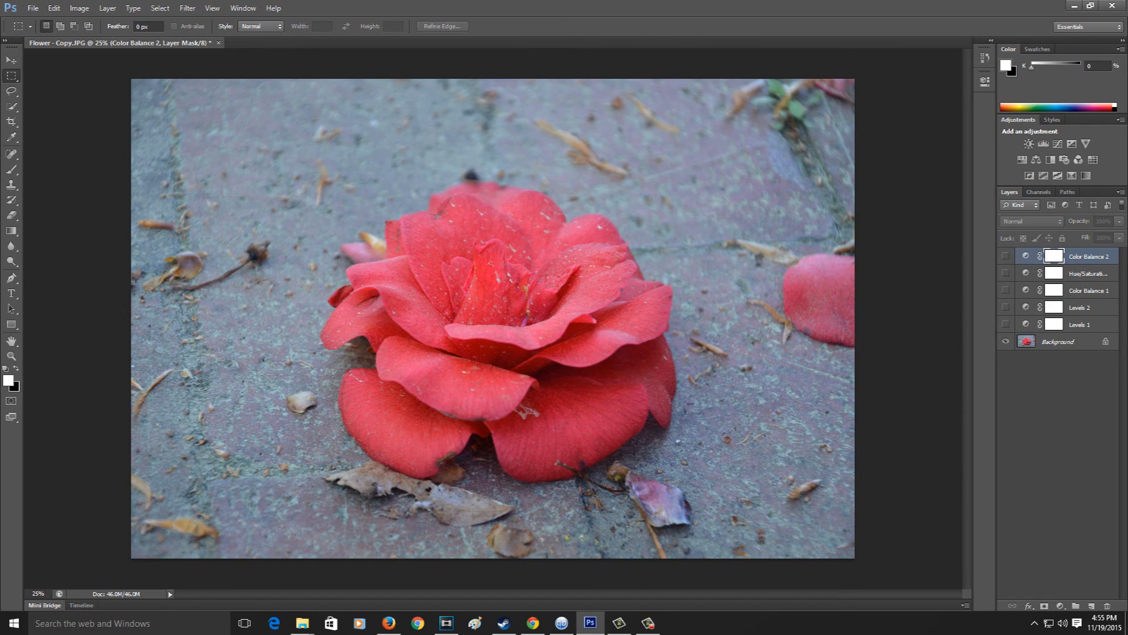
{"action": "left_click_drag", "start_coordinate": [1006, 324], "coordinate": [1006, 256]}
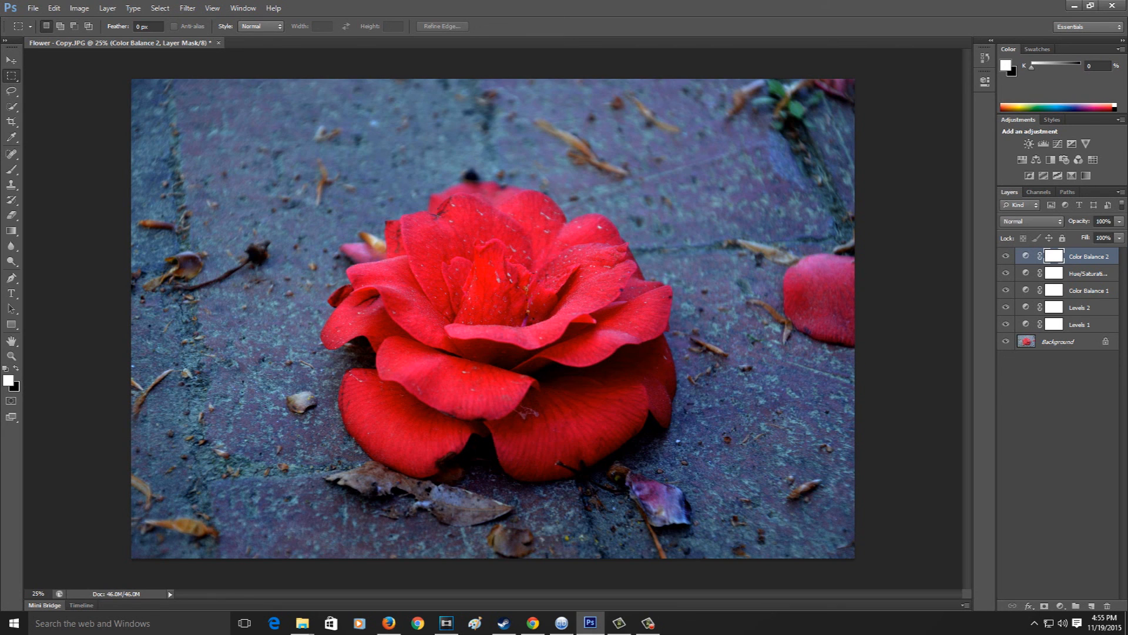